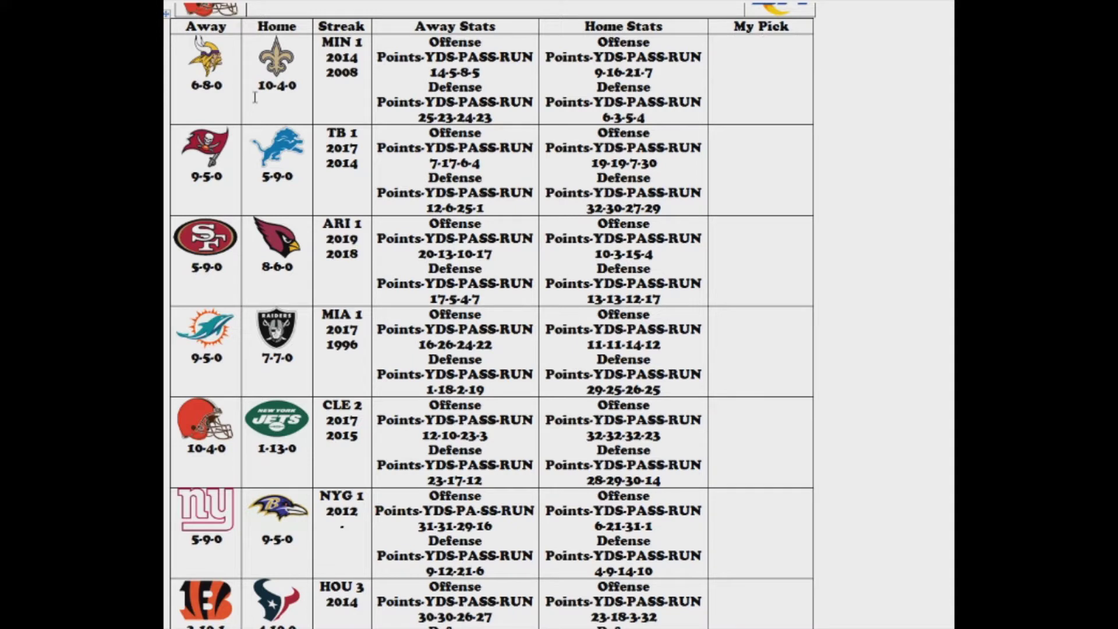
Copy the Saints logo into the My Pick cell of the Vikings–Saints game.
right_click(295, 54)
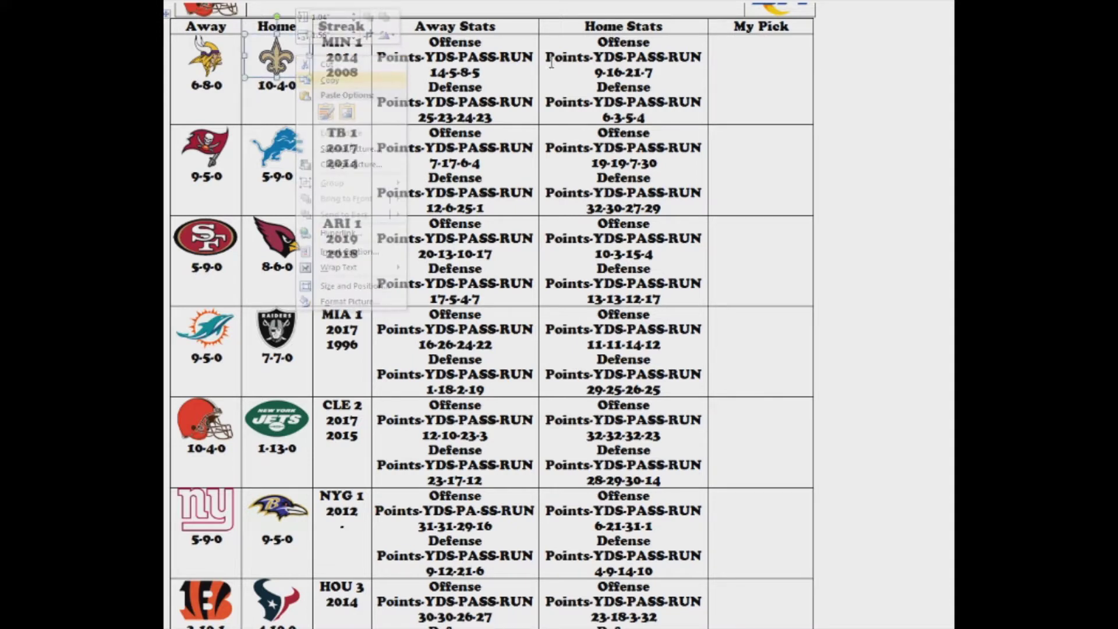
left_click(796, 76)
key("ctrl+v")
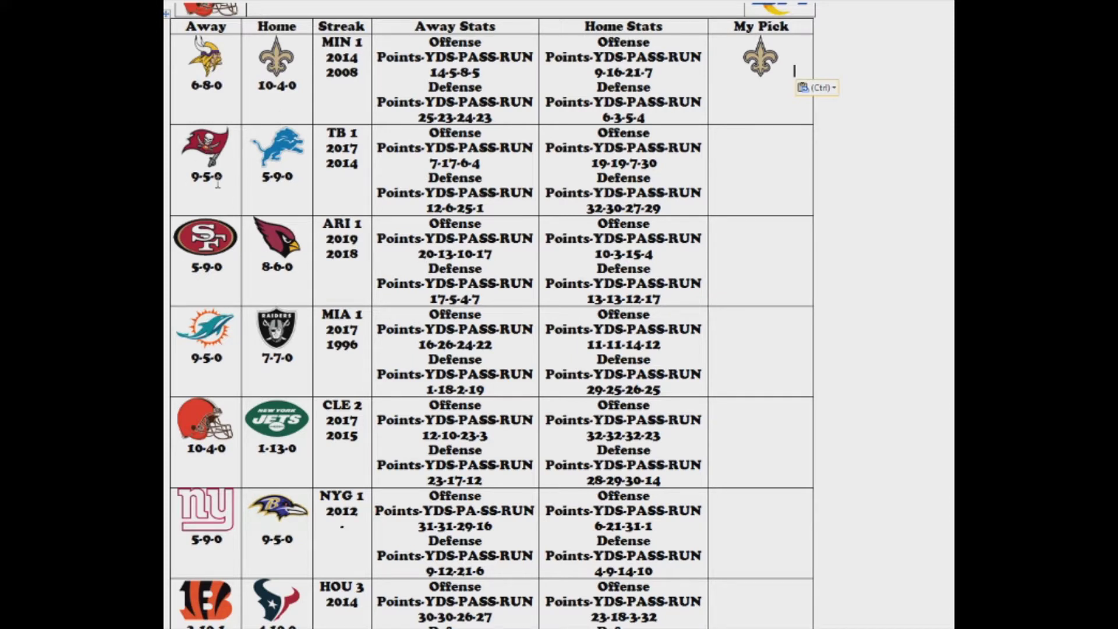
Copy the Buccaneers logo into the My Pick cell of the Buccaneers–Lions game.
right_click(192, 138)
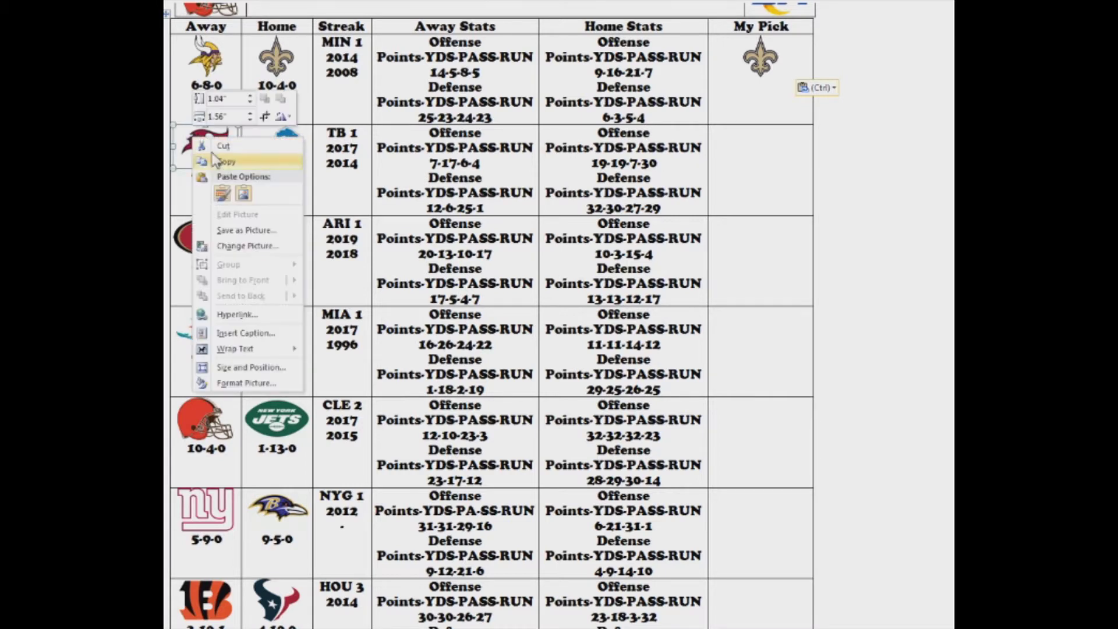
key("Escape")
right_click(748, 188)
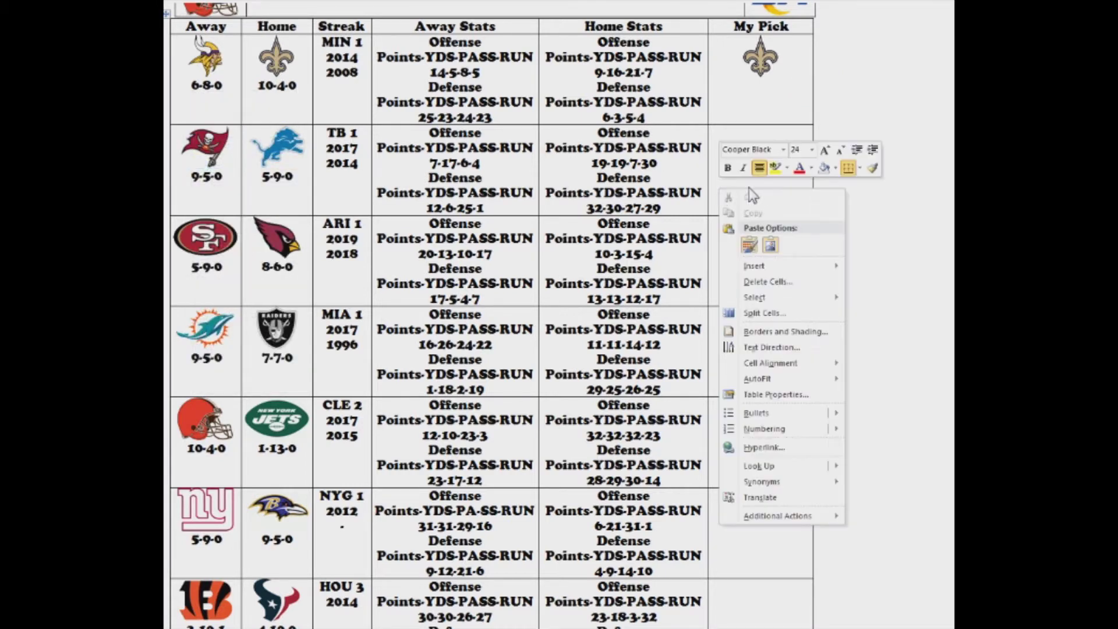
left_click(750, 245)
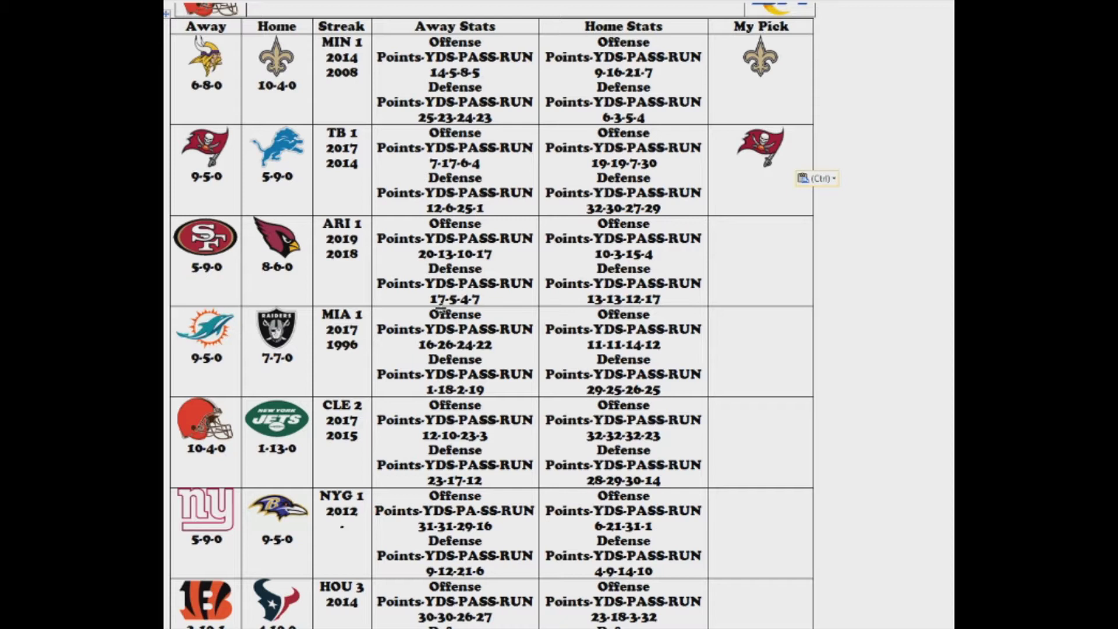
Copy the Cardinals logo into the My Pick cell of the 49ers–Cardinals game.
right_click(284, 240)
left_click(741, 322)
right_click(752, 254)
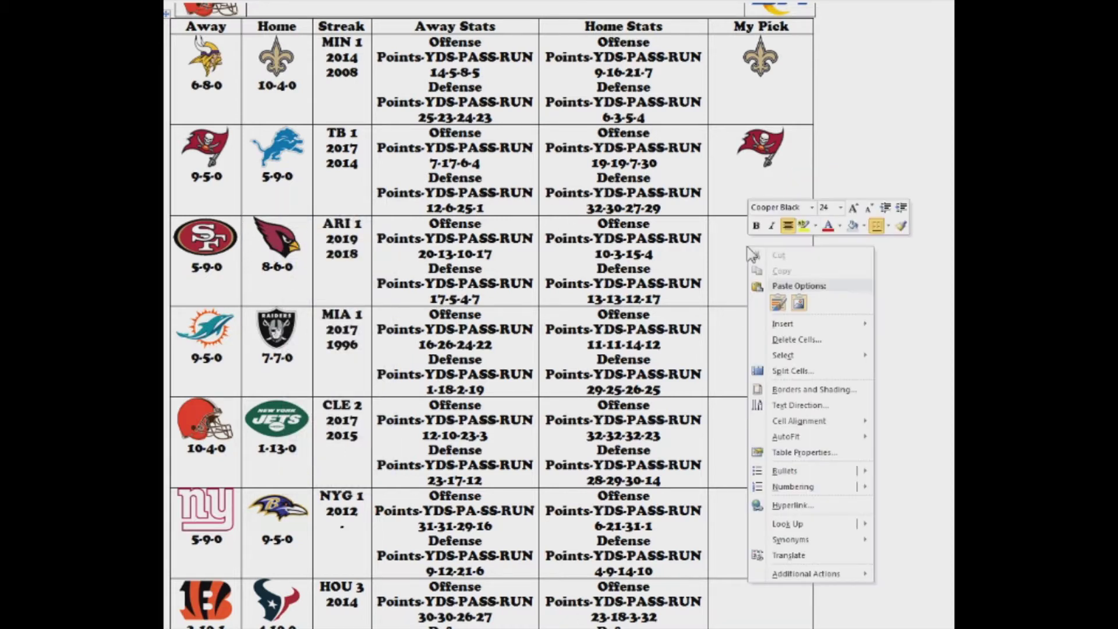
left_click(778, 302)
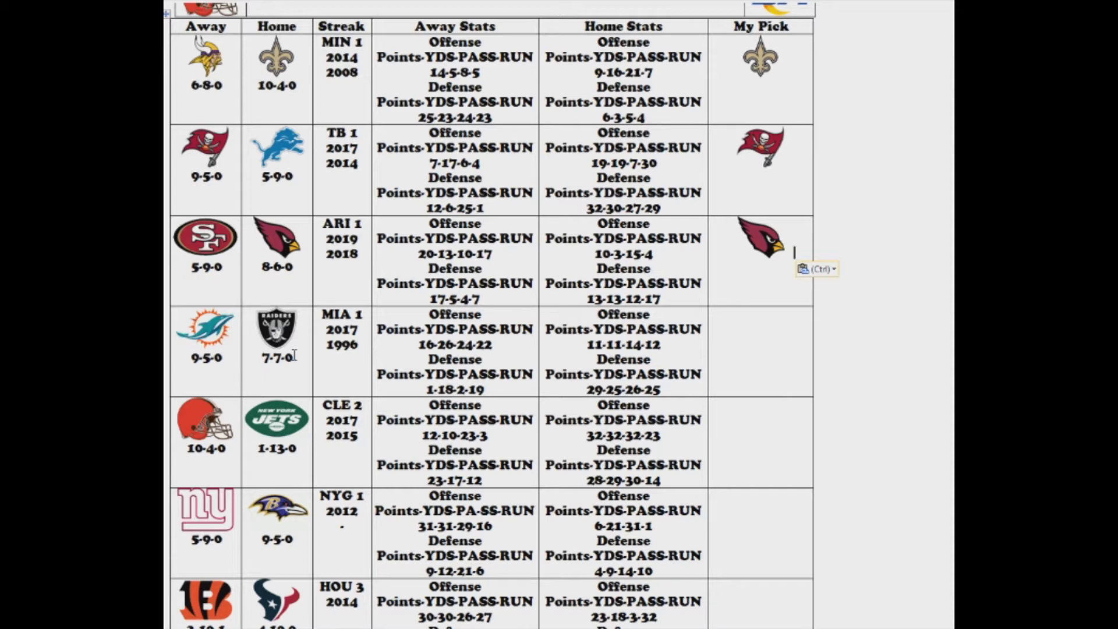
Check the 2020 standings and playoff bracket, and copy the Raiders logo into the My Pick cell of the Dolphins–Raiders game.
scroll(419, 269, "up", 3)
scroll(419, 269, "up", 10)
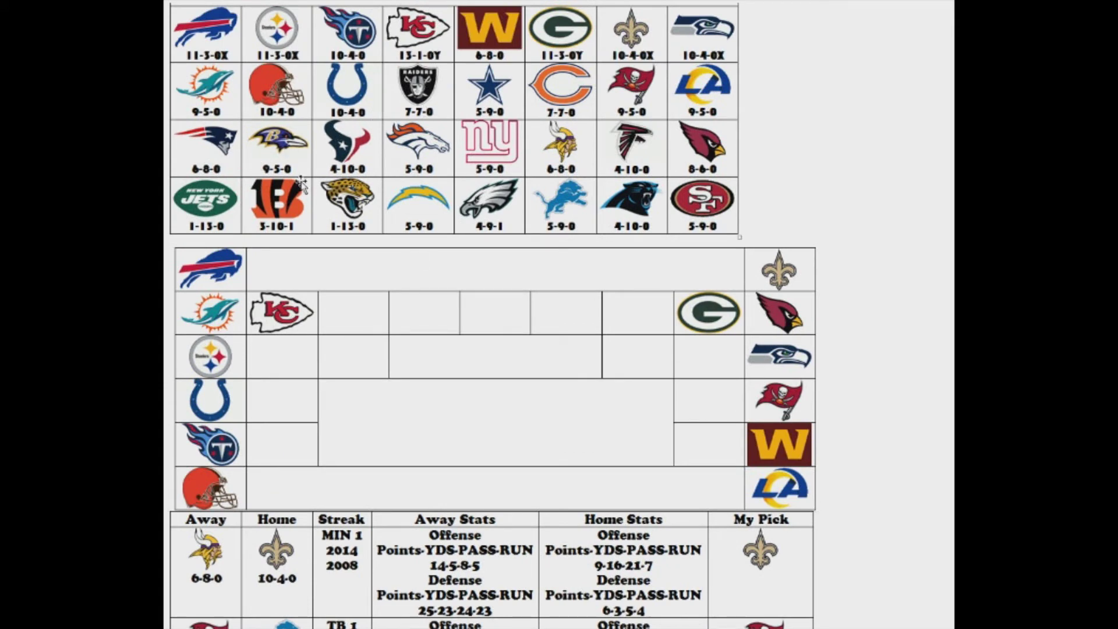
scroll(352, 165, "down", 9)
scroll(348, 166, "down", 1)
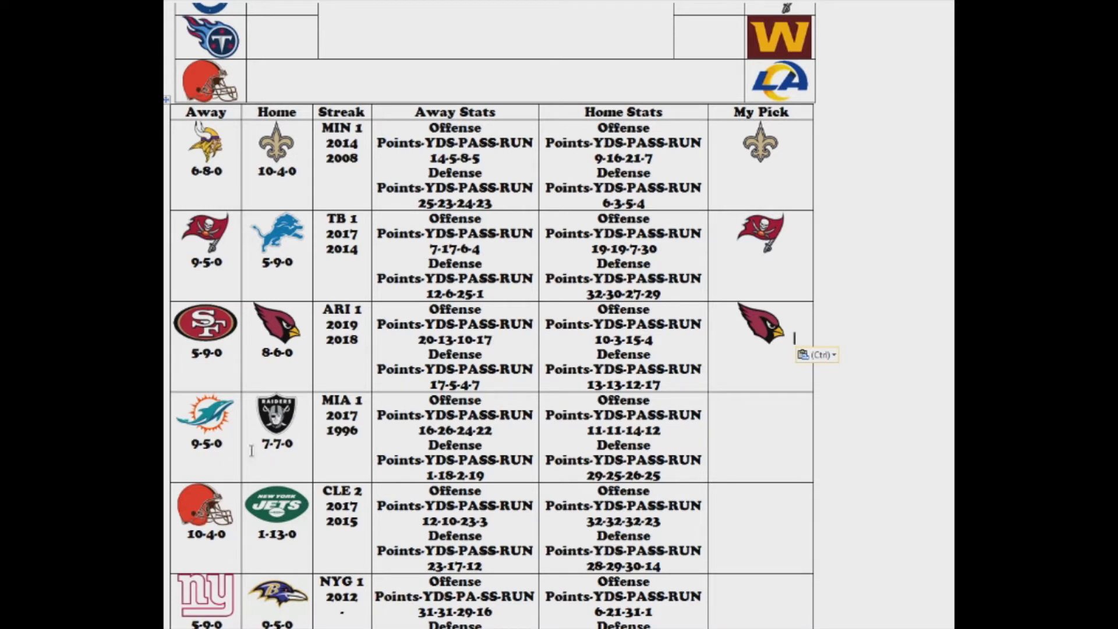
left_click(261, 429)
right_click(261, 428)
left_click(318, 194)
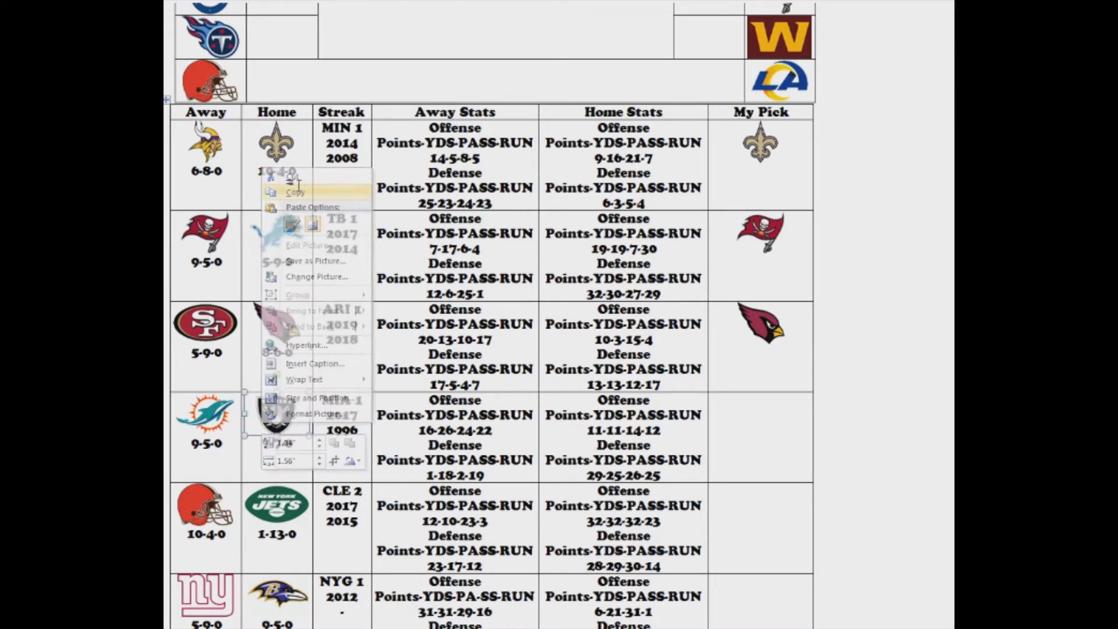
left_click(778, 431)
key("ctrl+v")
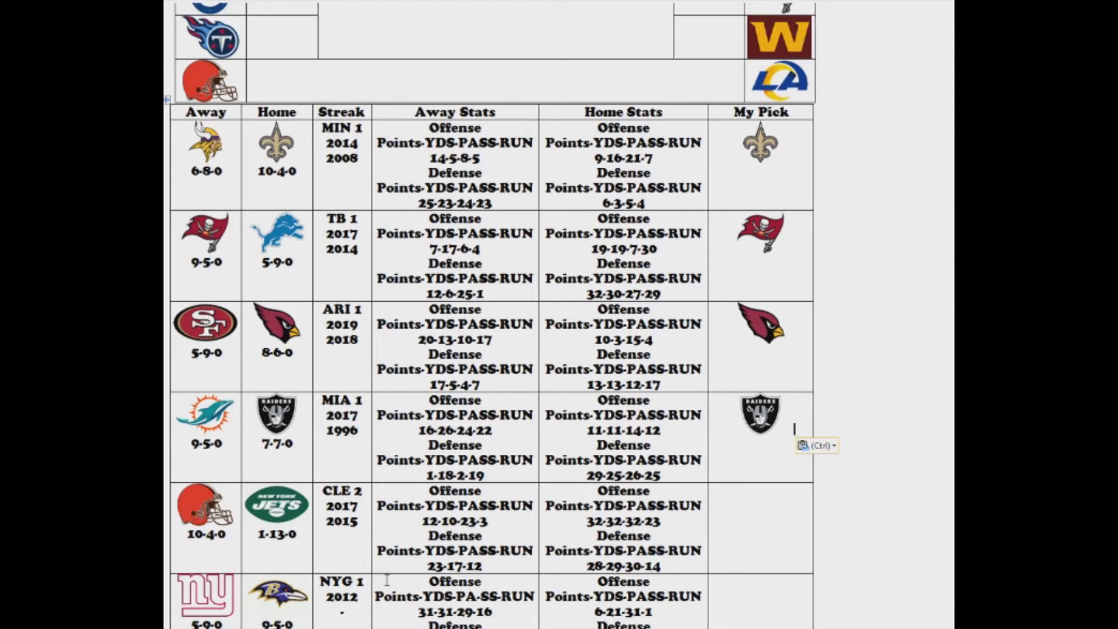
Review the 2020 standings and copy the Browns logo into the My Pick cell of the Browns–Jets game.
scroll(387, 579, "up", 10)
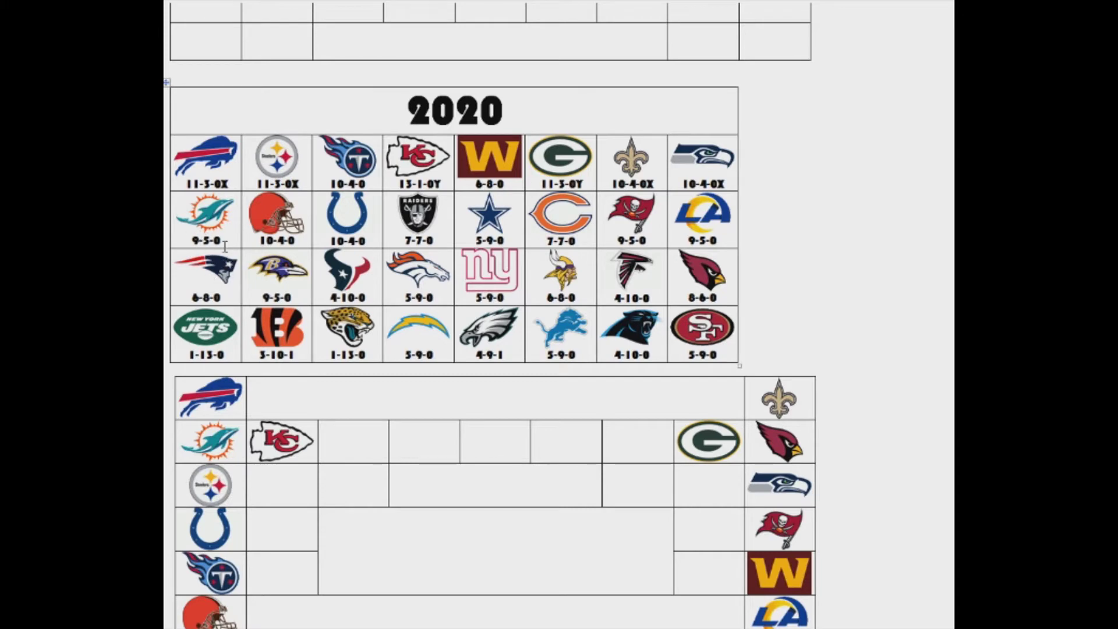
scroll(314, 321, "down", 5)
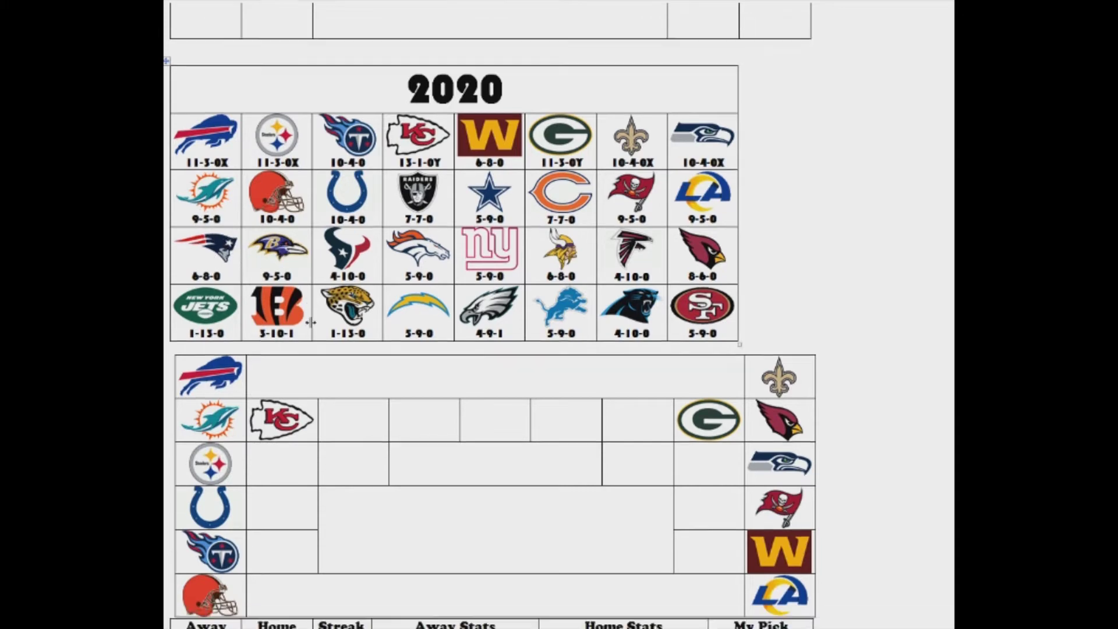
scroll(327, 313, "down", 5)
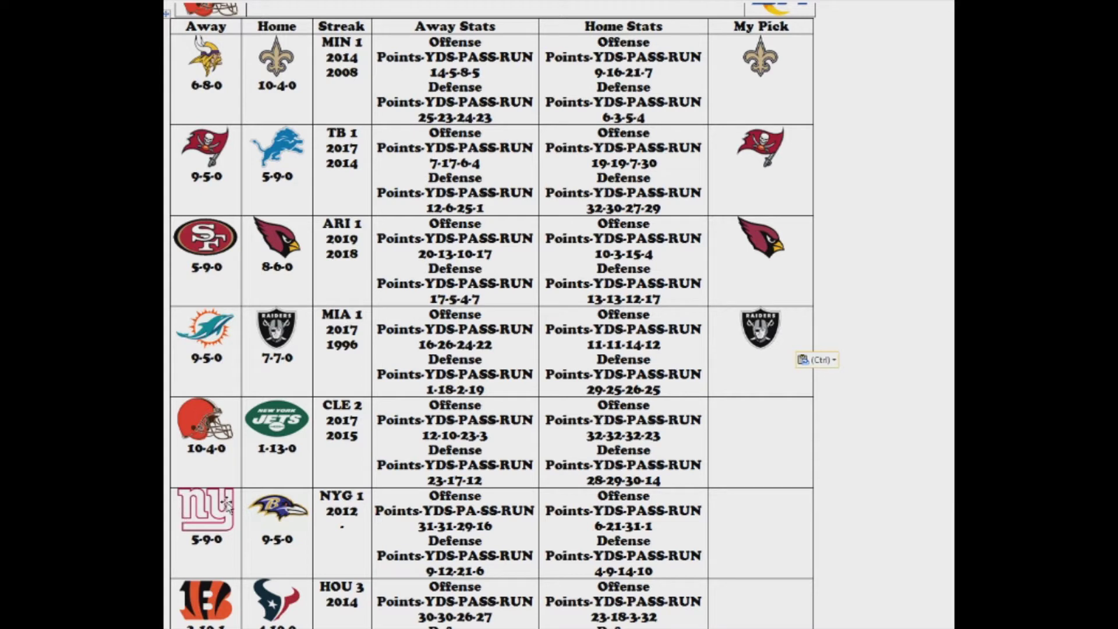
right_click(203, 433)
left_click(245, 205)
left_click(771, 427)
key("ctrl+v")
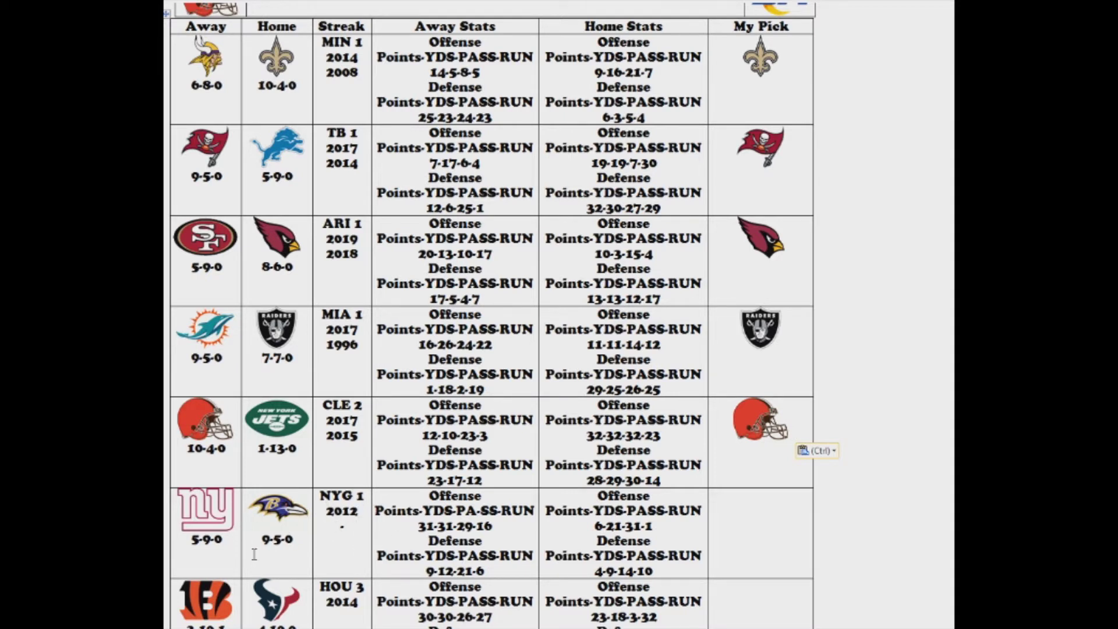
Compare the standings and playoff bracket, and copy the Ravens logo into the My Pick cell of the Giants–Ravens game.
scroll(639, 256, "up", 10)
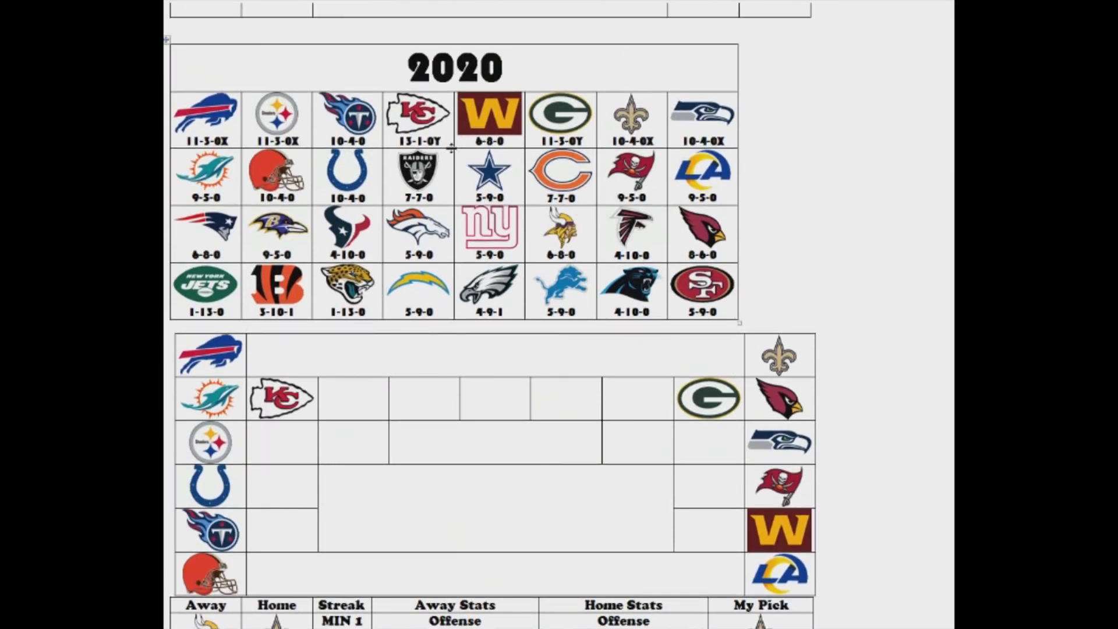
scroll(490, 155, "down", 12)
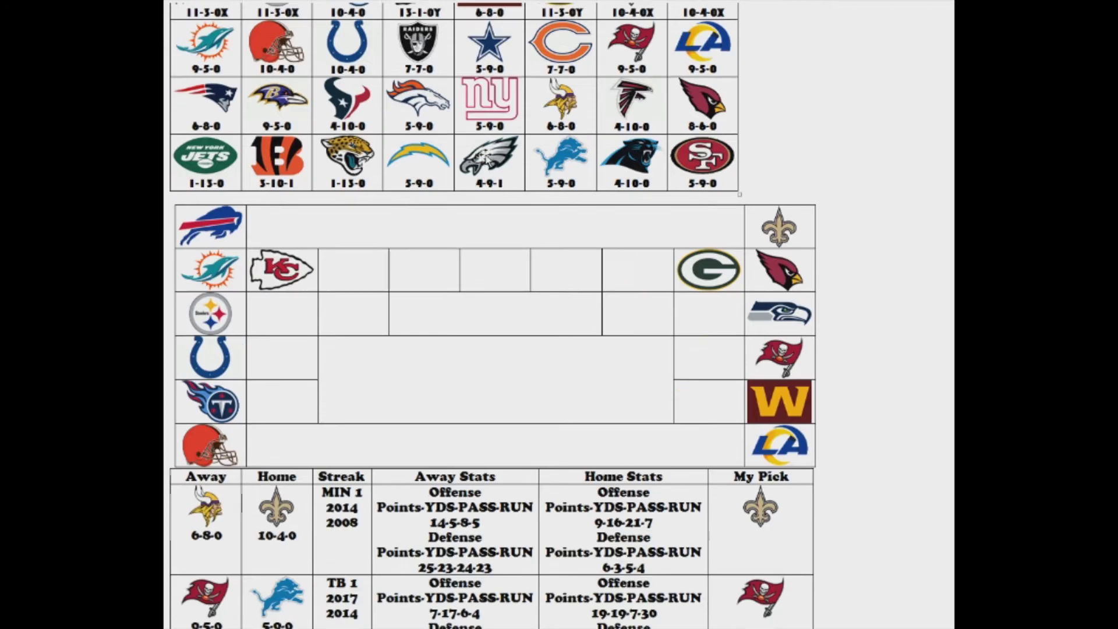
scroll(486, 171, "down", 1)
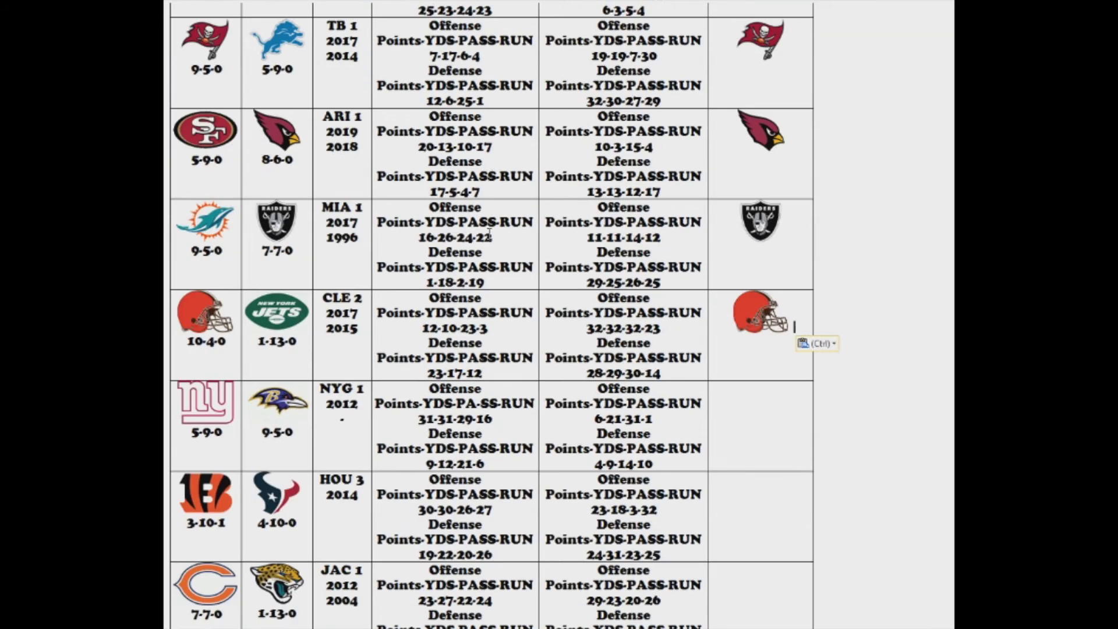
scroll(508, 326, "up", 6)
scroll(536, 303, "up", 5)
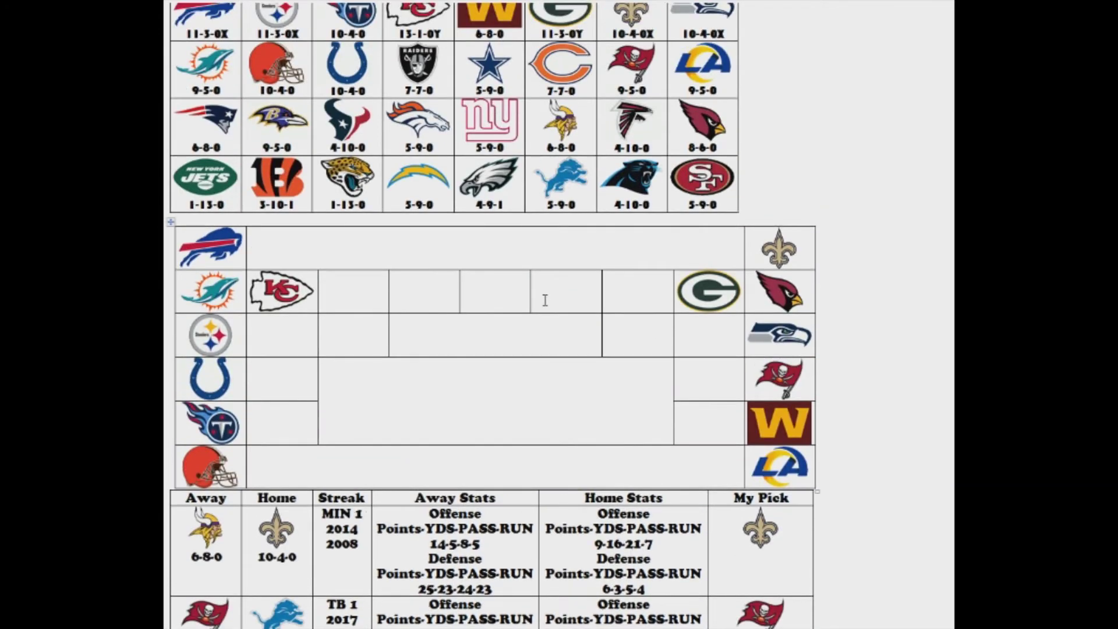
scroll(544, 299, "down", 2)
scroll(546, 300, "down", 8)
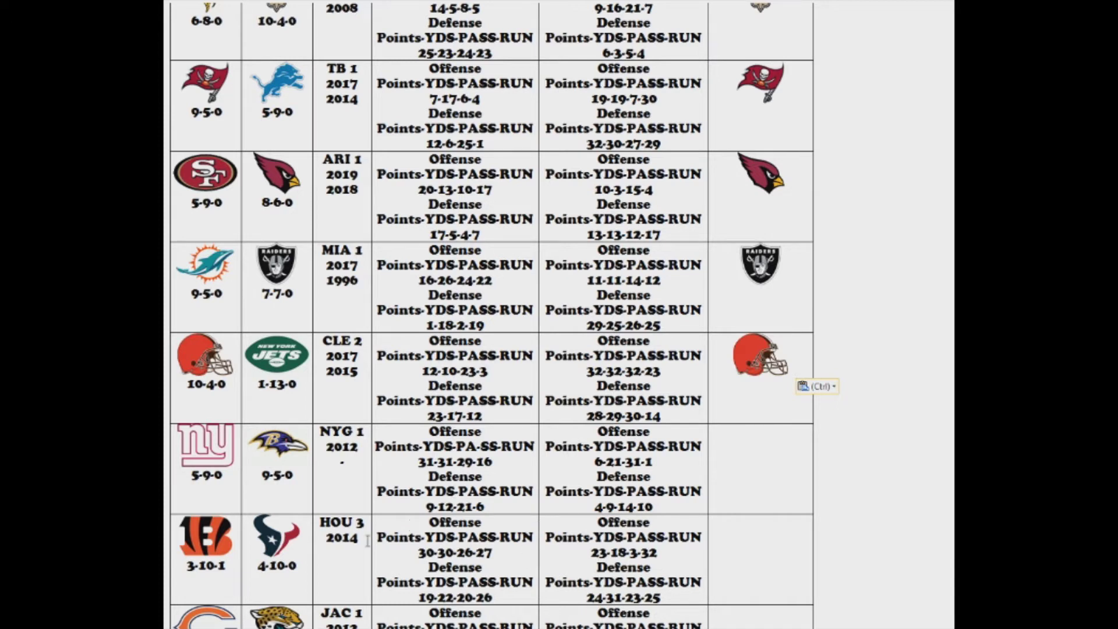
right_click(284, 451)
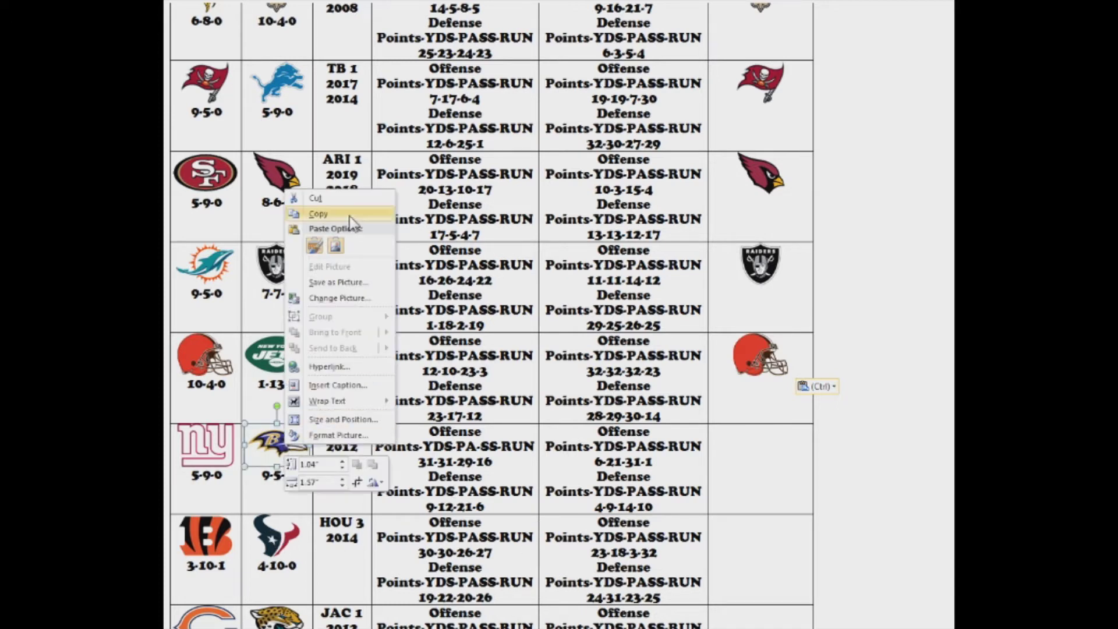
left_click(326, 215)
right_click(781, 452)
left_click(804, 182)
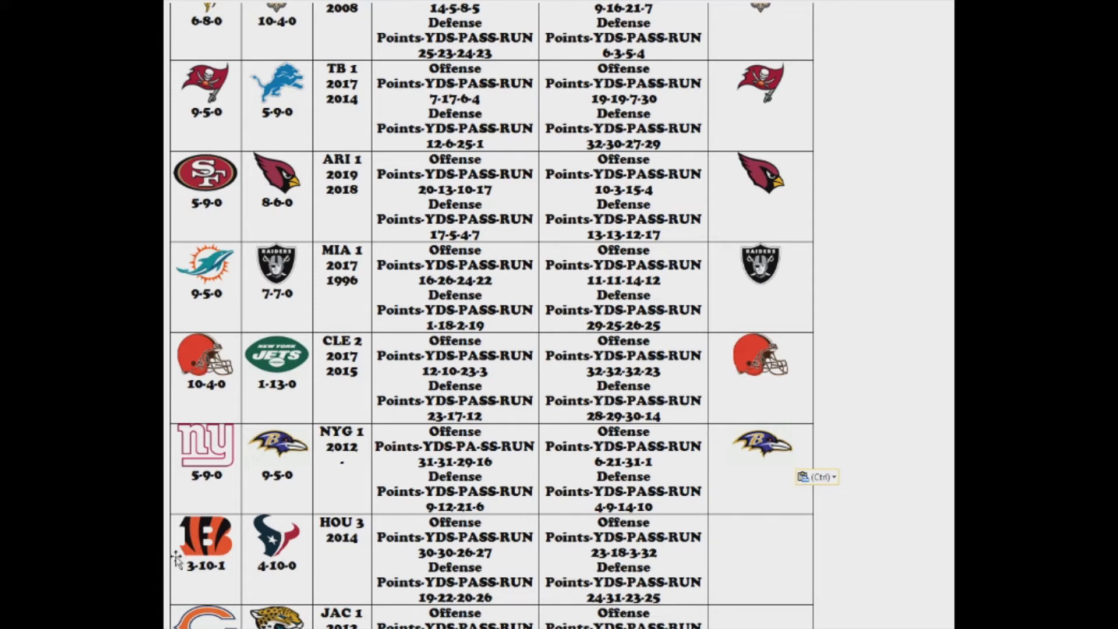
Copy the Texans logo into the My Pick cell of the Bengals–Texans game.
left_click(281, 546)
right_click(281, 547)
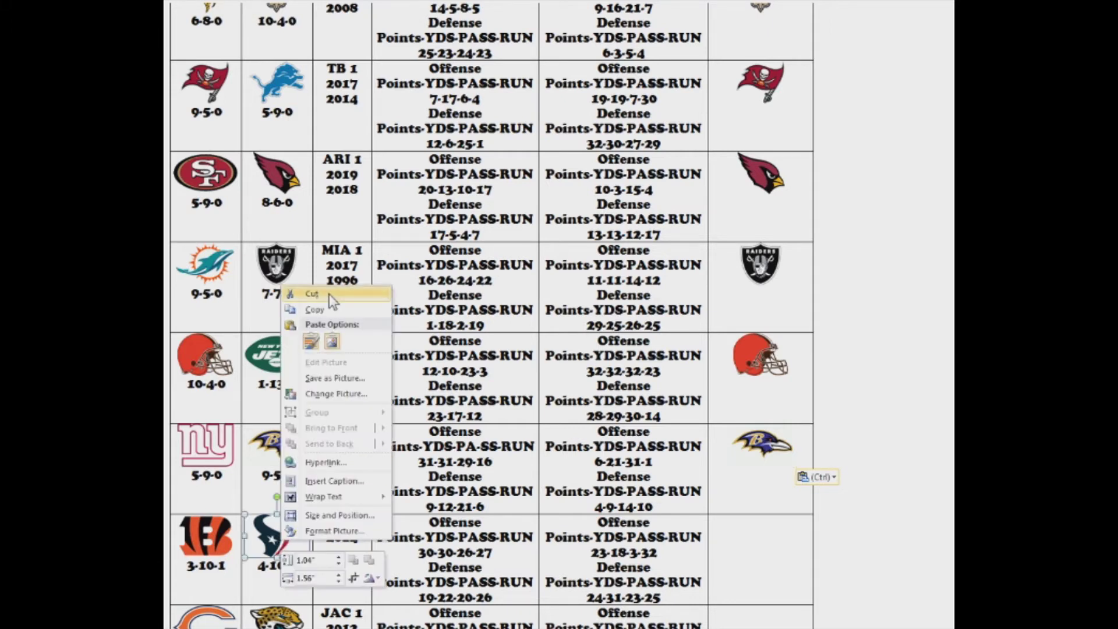
left_click(804, 544)
right_click(786, 544)
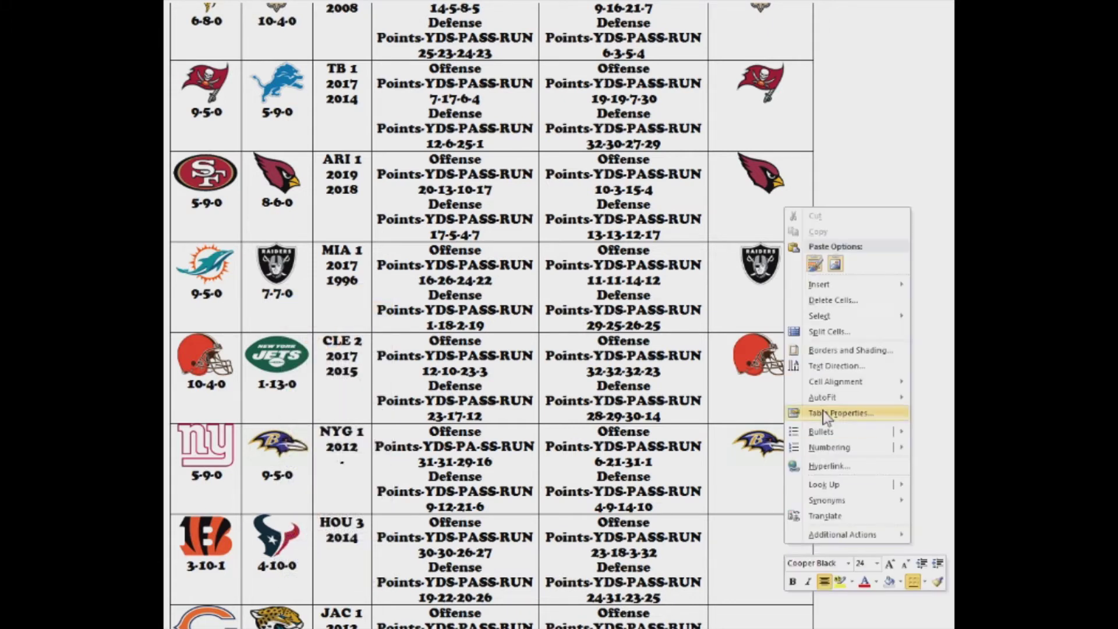
left_click(815, 264)
scroll(815, 263, "down", 3)
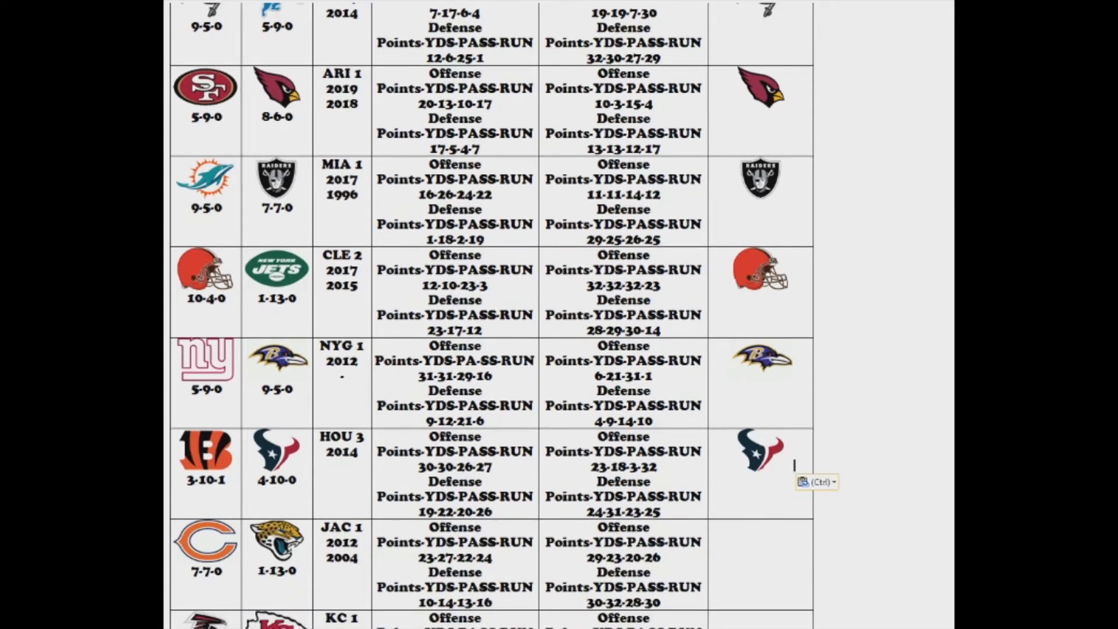
scroll(492, 315, "down", 5)
scroll(492, 314, "down", 4)
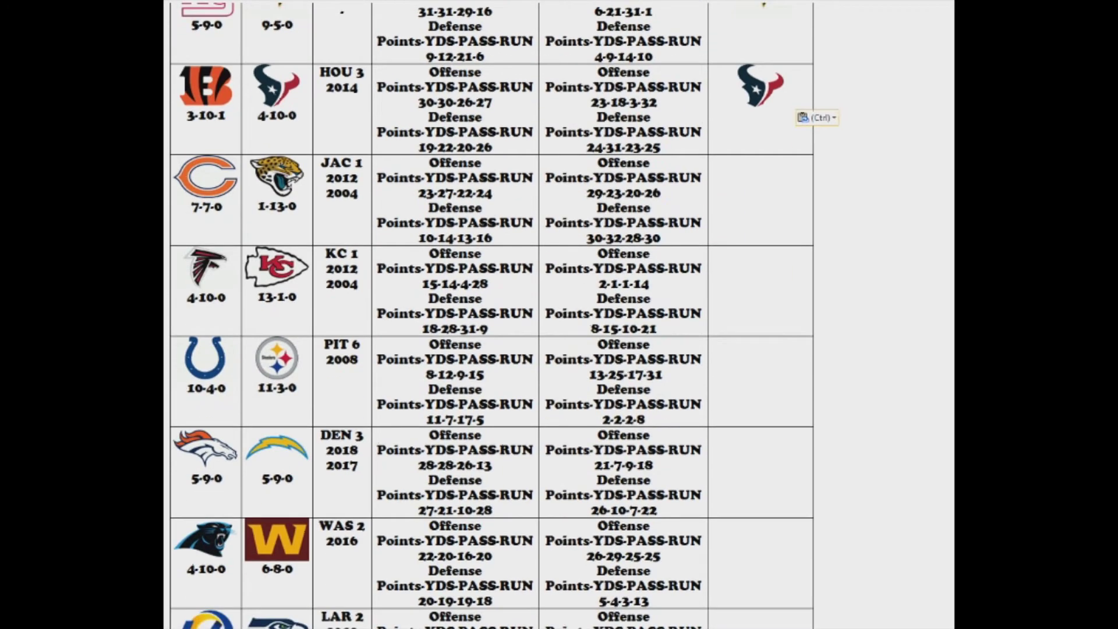